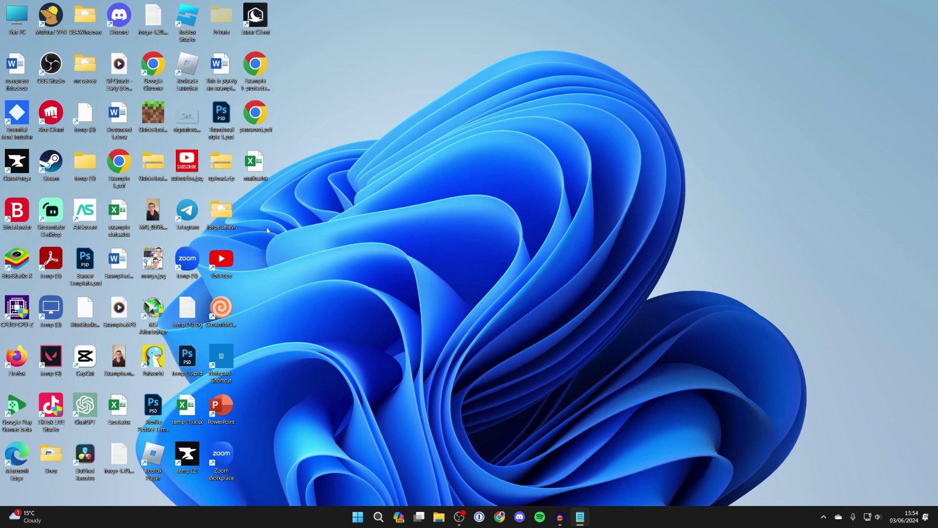
- Launch the Run dialog from Windows search and open the 'appdata' location
{"action": "left_click", "coordinate": [379, 516]}
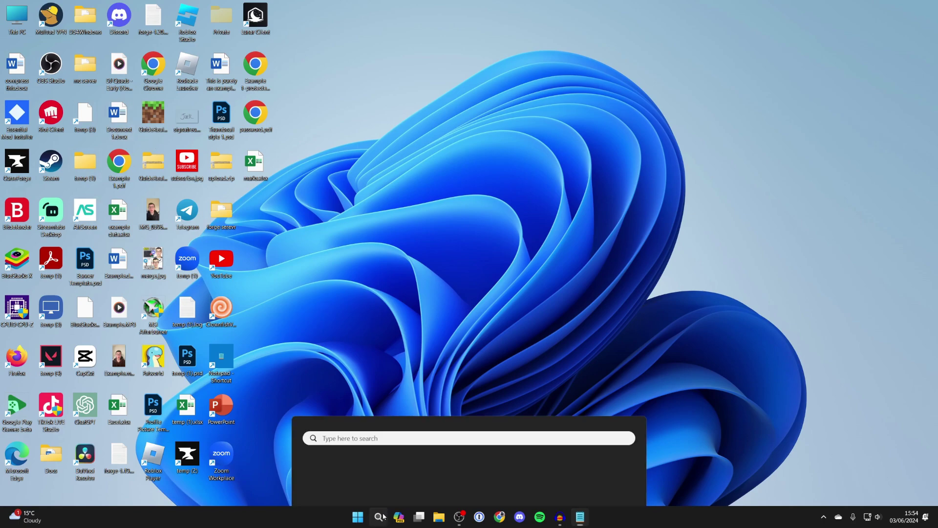
{"action": "type", "text": "run"}
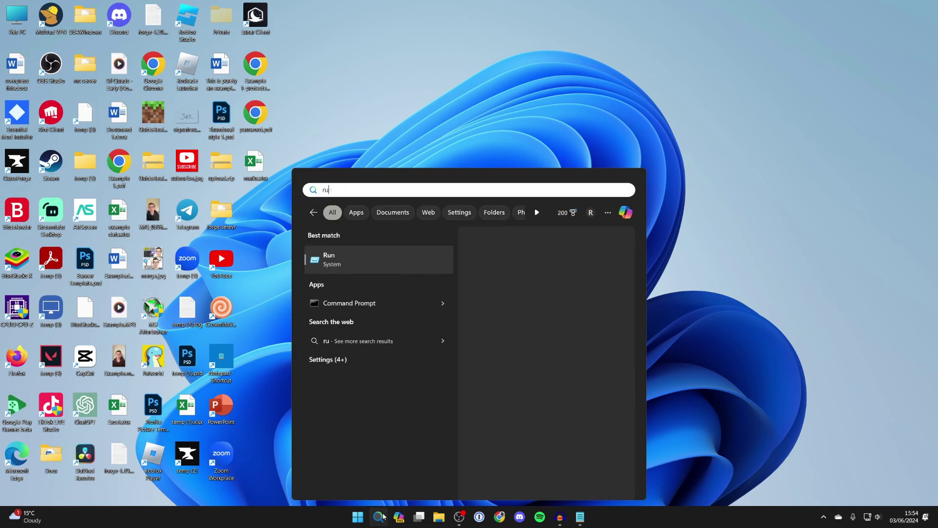
{"action": "left_click", "coordinate": [370, 259]}
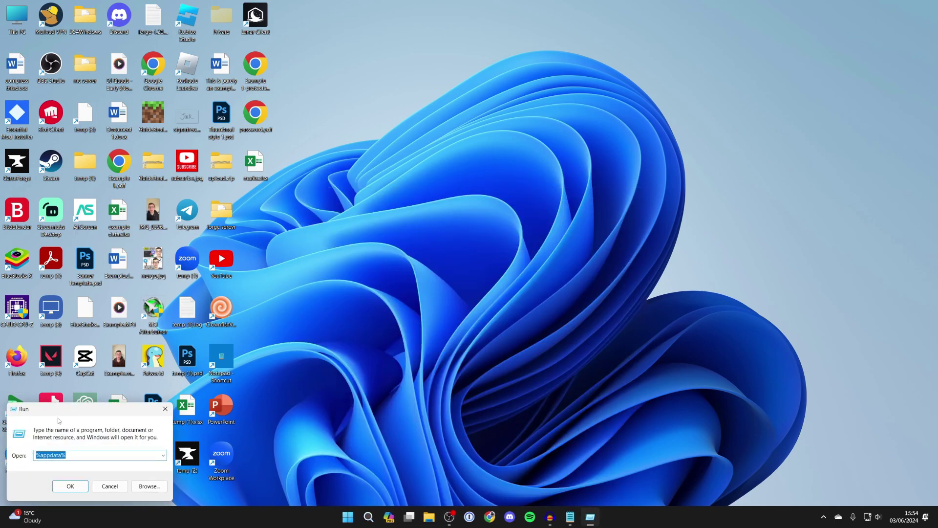
{"action": "type", "text": "a"}
{"action": "left_click", "coordinate": [70, 487]}
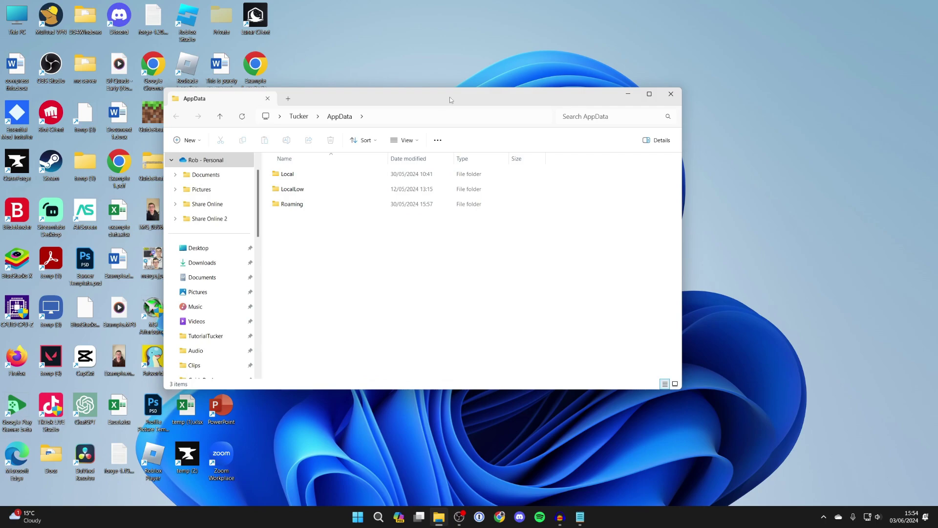
- Open the Local folder inside AppData and confirm hidden items are shown
{"action": "left_click_drag", "start_coordinate": [450, 99], "coordinate": [470, 100]}
{"action": "double_click", "coordinate": [396, 176]}
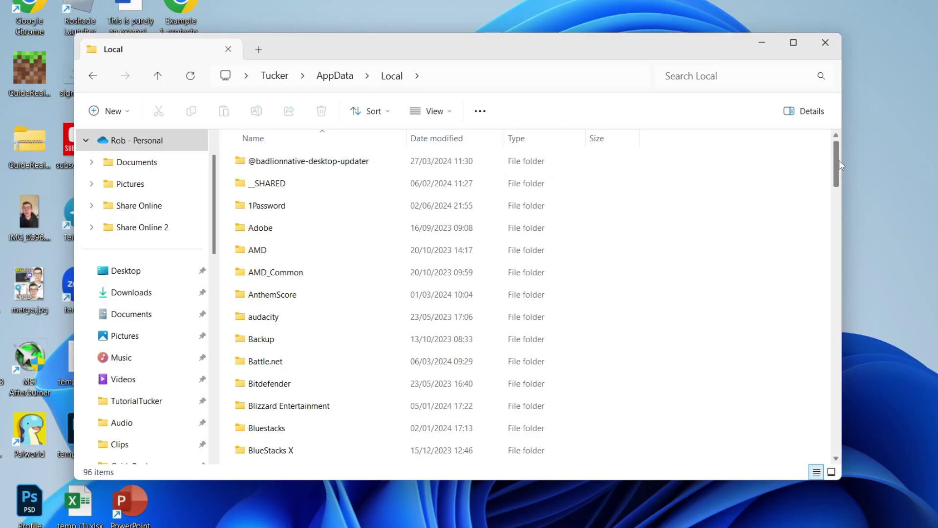
{"action": "left_click_drag", "start_coordinate": [837, 157], "coordinate": [837, 147]}
{"action": "left_click", "coordinate": [440, 111]}
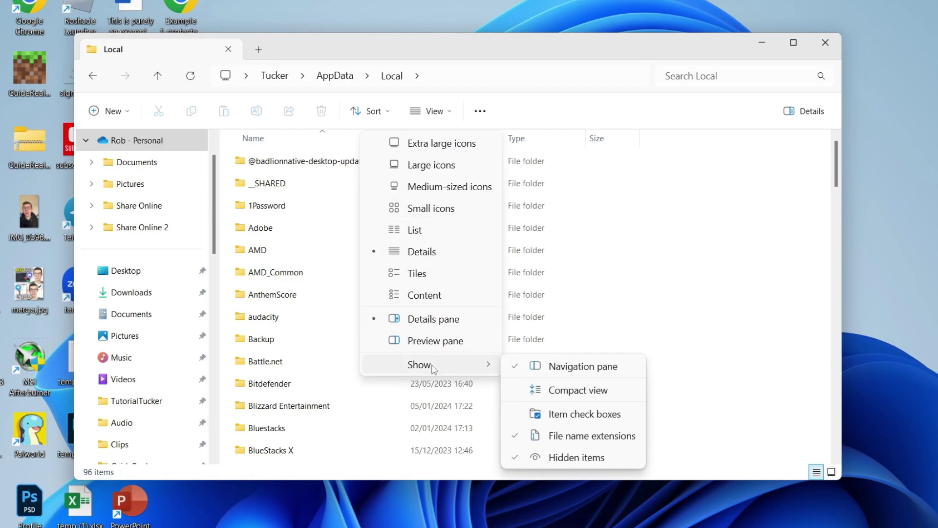
{"action": "mouse_move", "coordinate": [420, 364]}
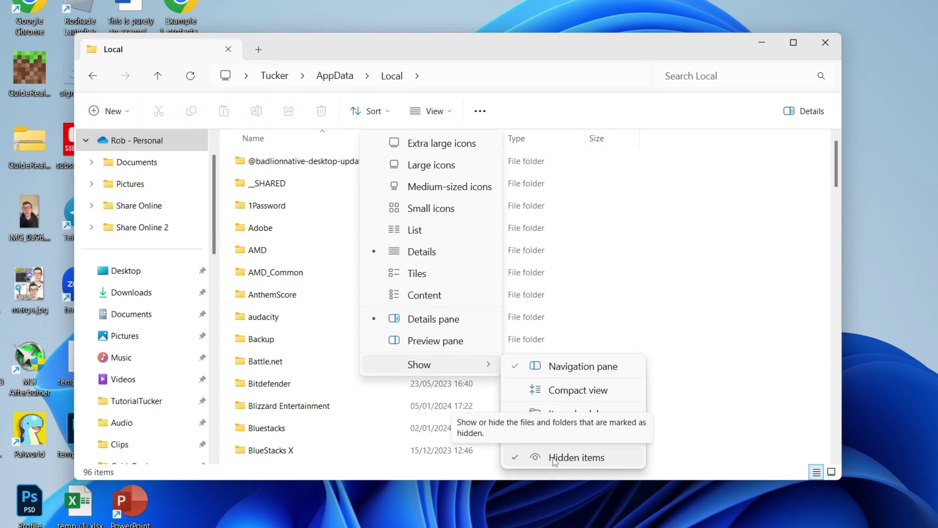
{"action": "left_click", "coordinate": [839, 180]}
{"action": "left_click_drag", "start_coordinate": [836, 167], "coordinate": [836, 440]}
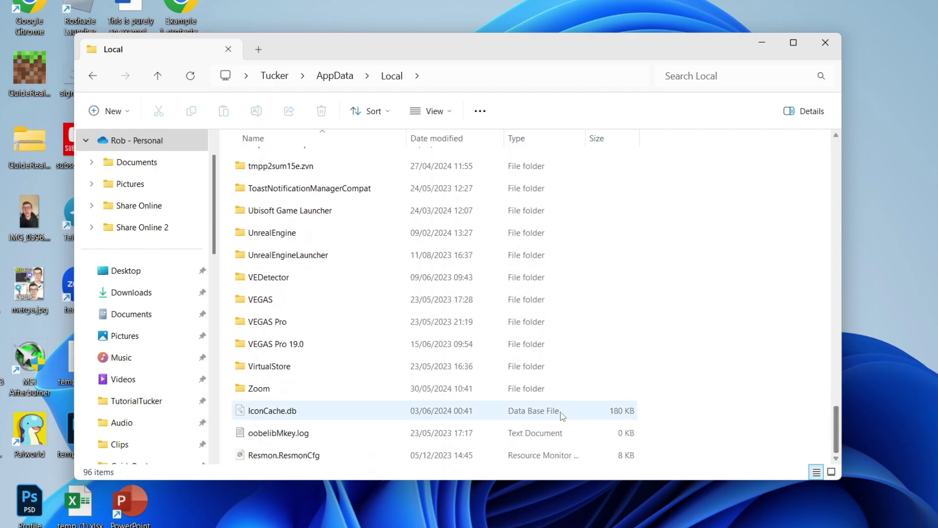
- Delete IconCache.db from AppData\Local and close File Explorer
{"action": "left_click", "coordinate": [332, 411]}
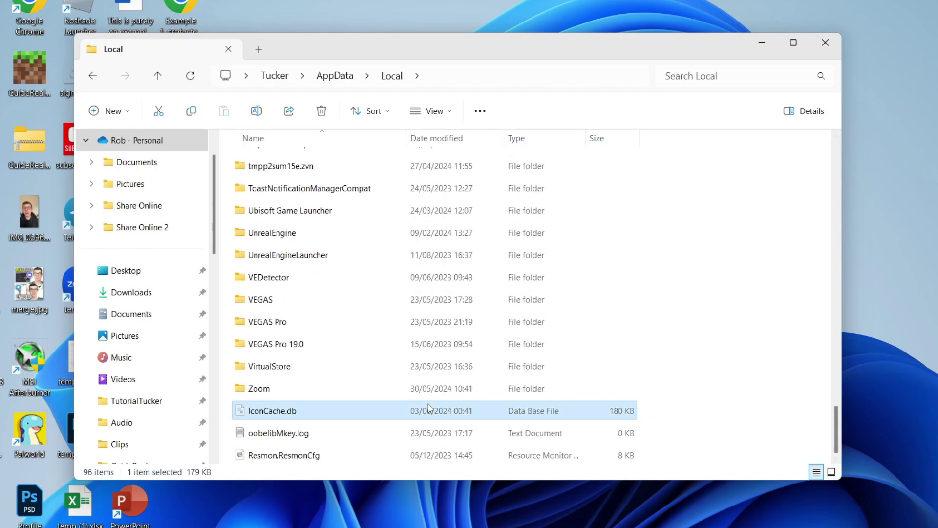
{"action": "right_click", "coordinate": [274, 413]}
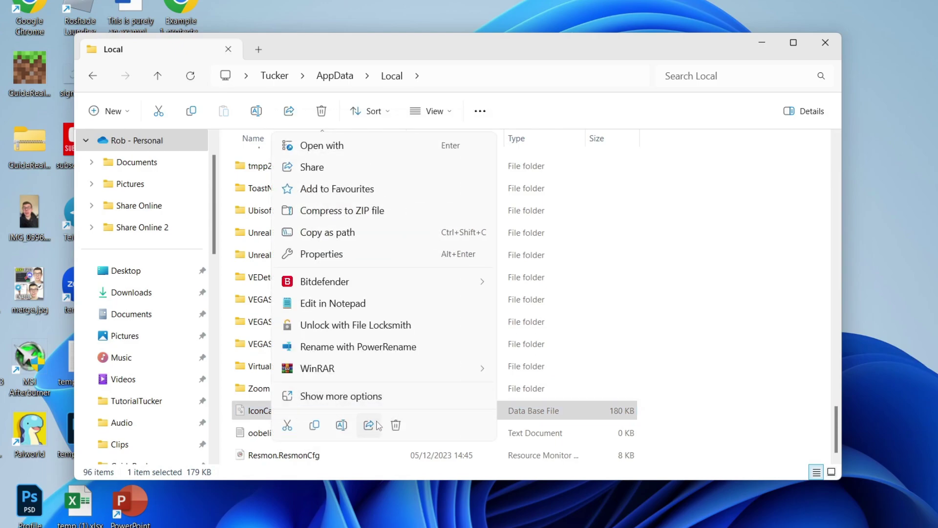
{"action": "left_click", "coordinate": [395, 424]}
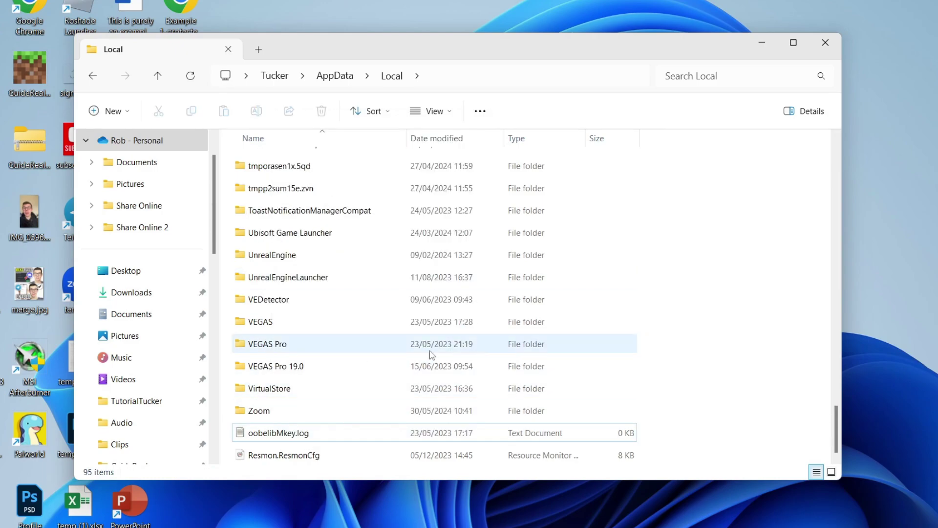
{"action": "left_click", "coordinate": [825, 43]}
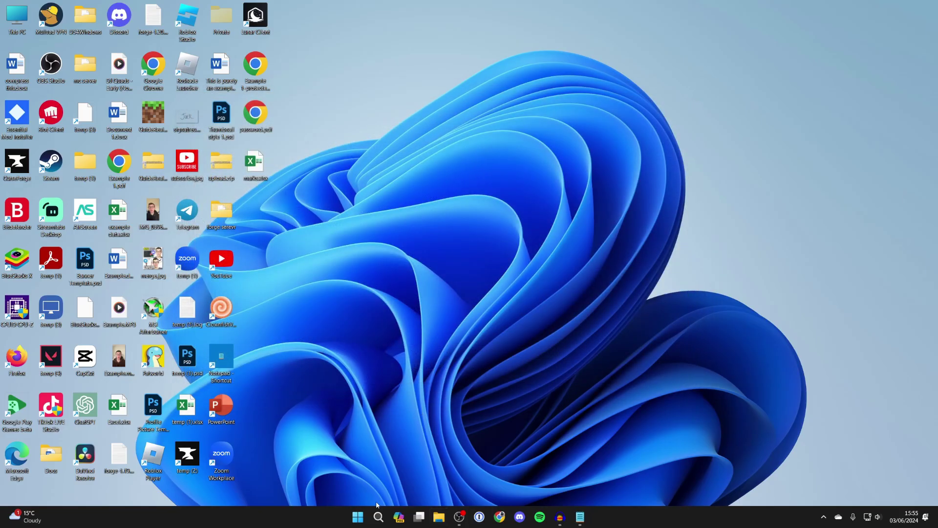
- Restart the Windows Explorer process from Task Manager, then close Task Manager
{"action": "left_click", "coordinate": [378, 517]}
{"action": "type", "text": "task"}
{"action": "left_click", "coordinate": [380, 258]}
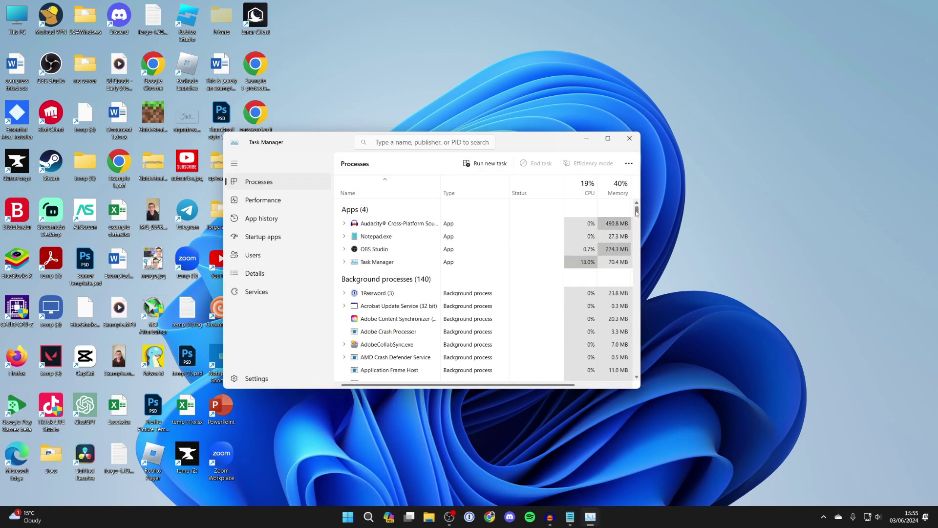
{"action": "left_click_drag", "start_coordinate": [637, 210], "coordinate": [639, 370]}
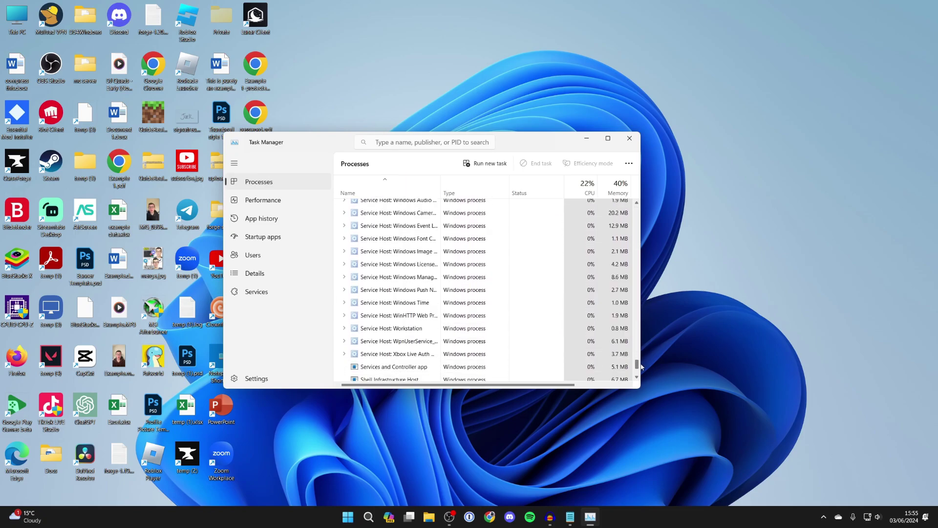
{"action": "left_click", "coordinate": [407, 325]}
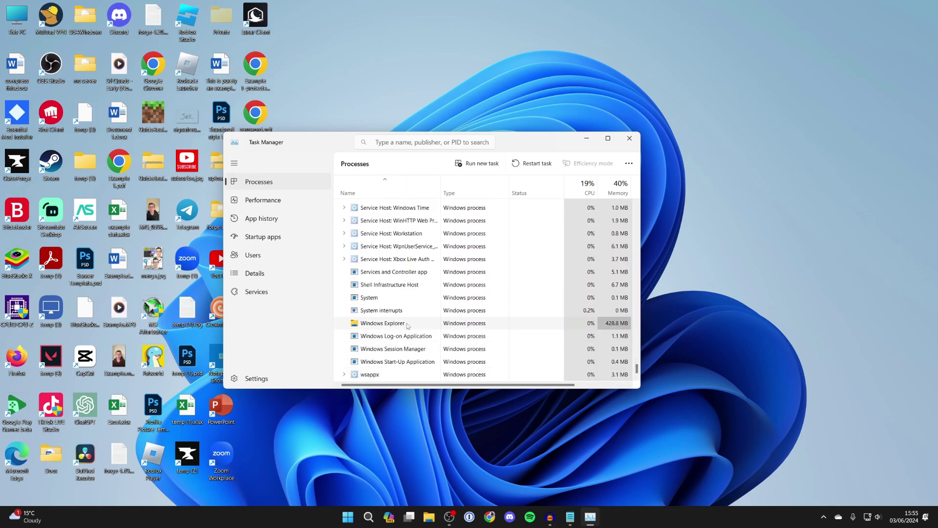
{"action": "left_click", "coordinate": [526, 164]}
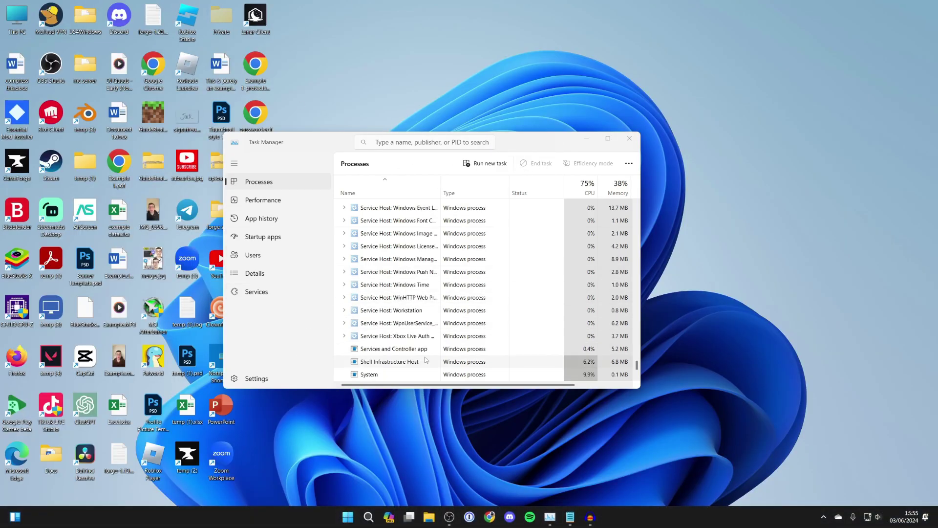
{"action": "left_click", "coordinate": [632, 140]}
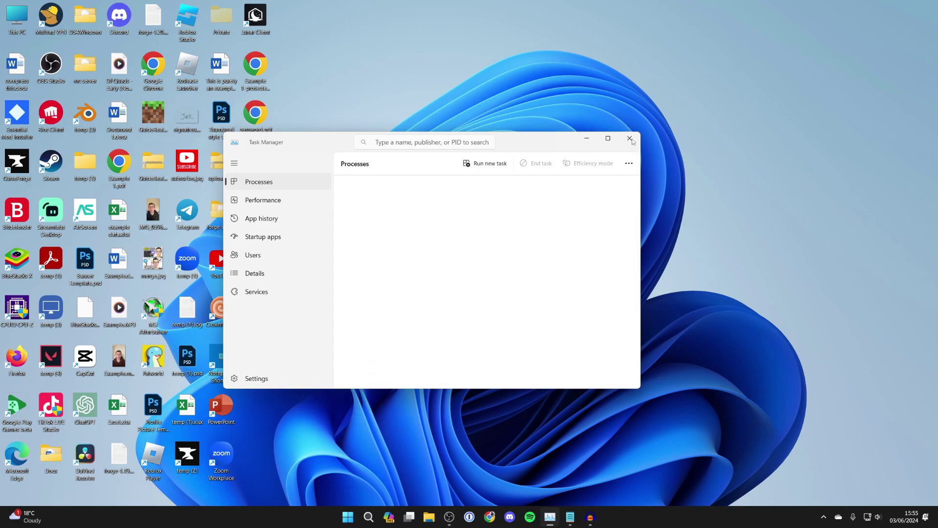